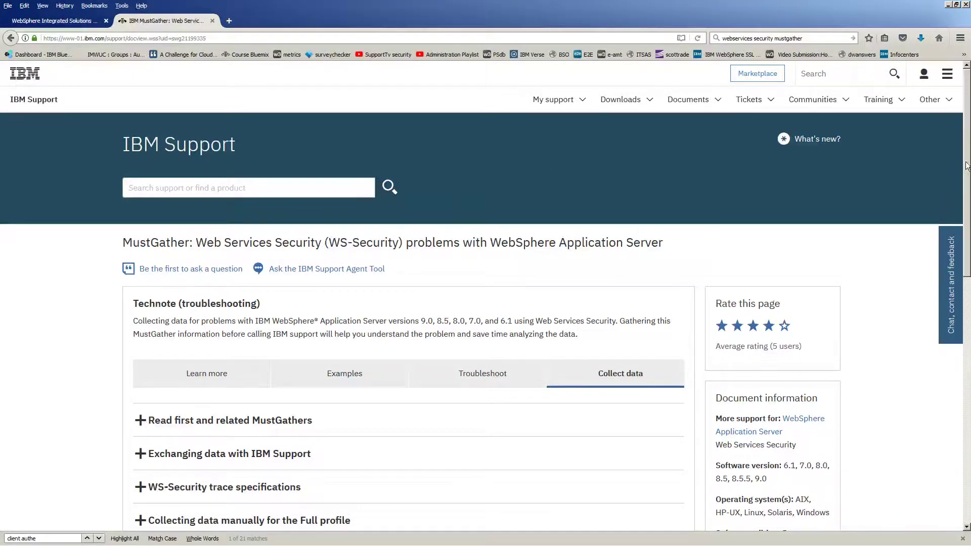
{"action": "left_click_drag", "start_coordinate": [965, 152], "coordinate": [965, 258]}
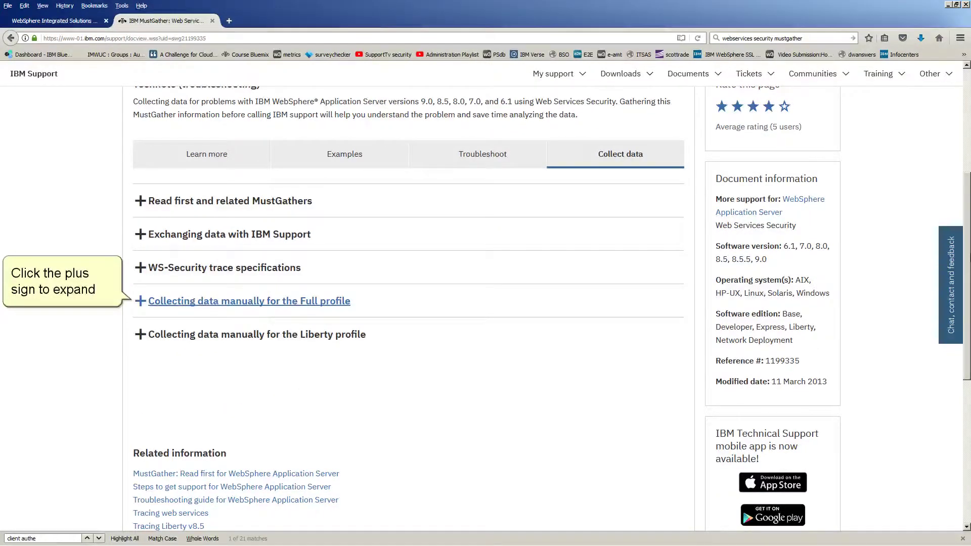
Expand the Full profile manual data collection section to show its items-to-collect table.
{"action": "left_click", "coordinate": [139, 302]}
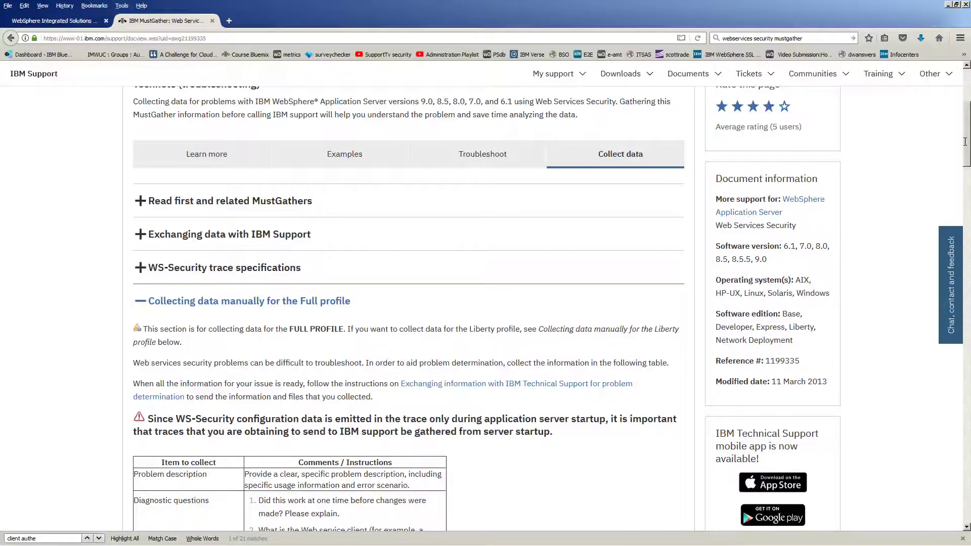
{"action": "scroll", "coordinate": [963, 141], "scroll_direction": "down", "scroll_amount": 5}
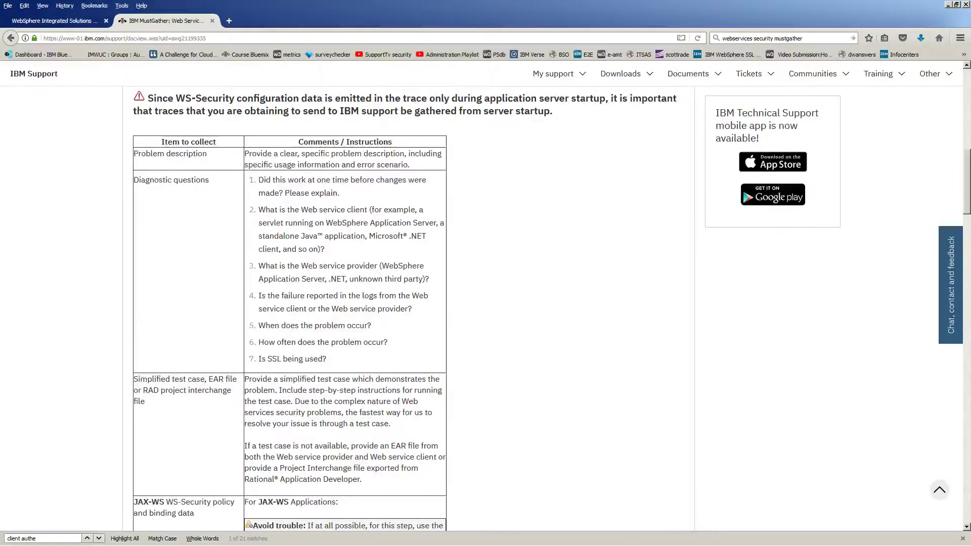
{"action": "scroll", "coordinate": [481, 252], "scroll_direction": "down", "scroll_amount": 8}
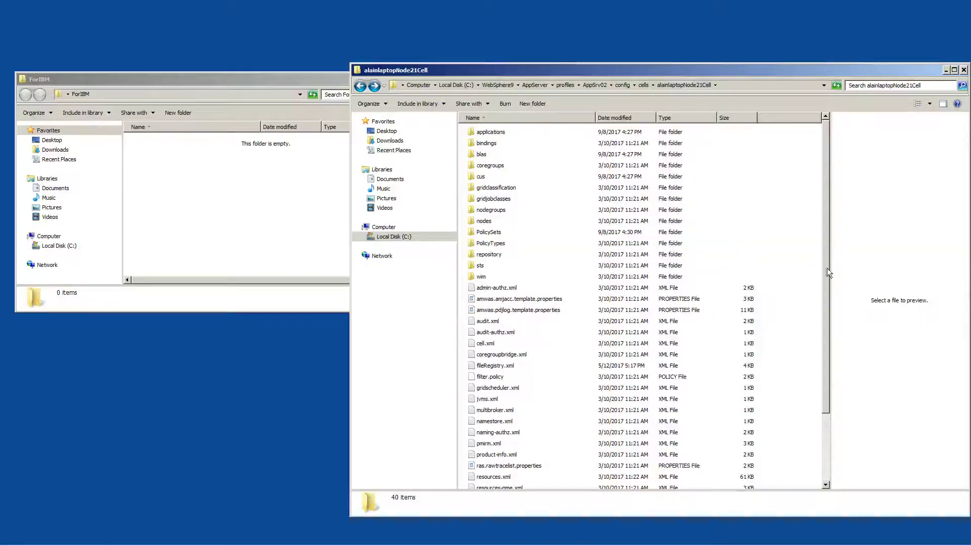
Zip the PolicySets folder and paste PolicySets.zip into the ForIBM folder.
{"action": "right_click", "coordinate": [490, 233]}
{"action": "left_click", "coordinate": [645, 334]}
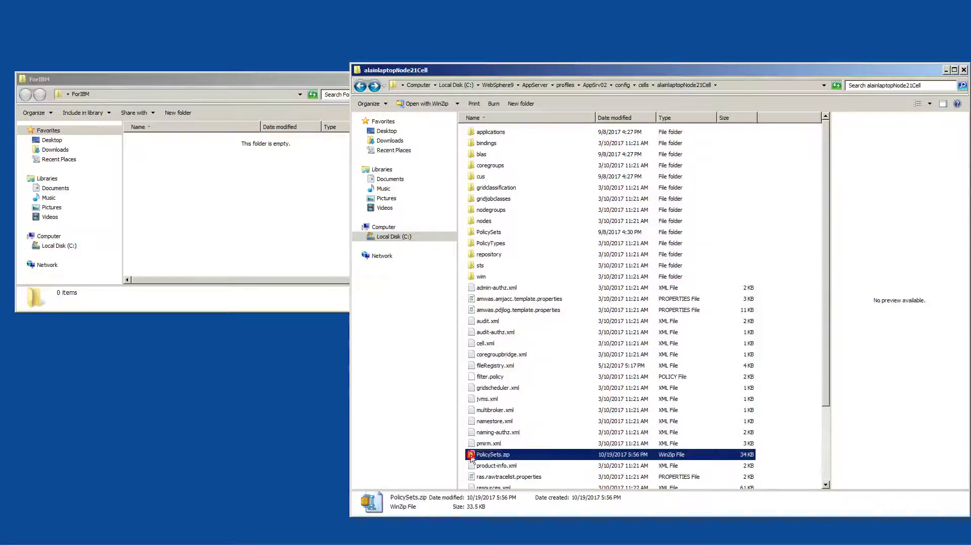
{"action": "left_click", "coordinate": [170, 164]}
{"action": "key", "text": "ctrl+v"}
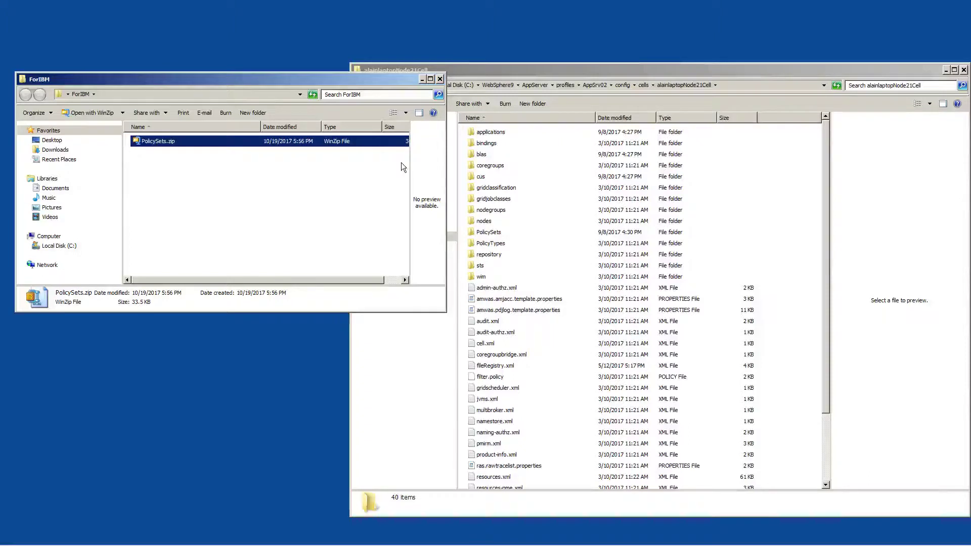
Zip the bindings folder, keeping the name bindings.zip.
{"action": "right_click", "coordinate": [487, 144]}
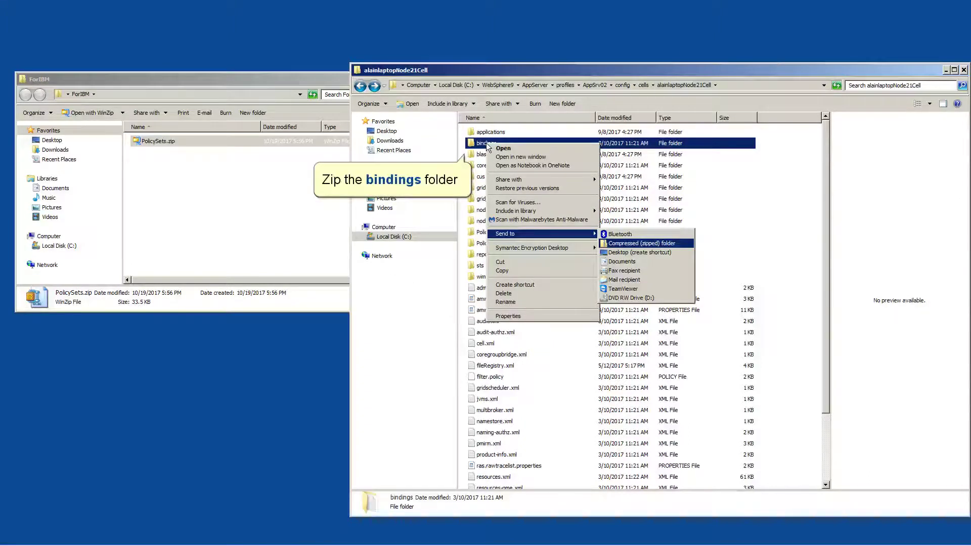
{"action": "left_click", "coordinate": [641, 243]}
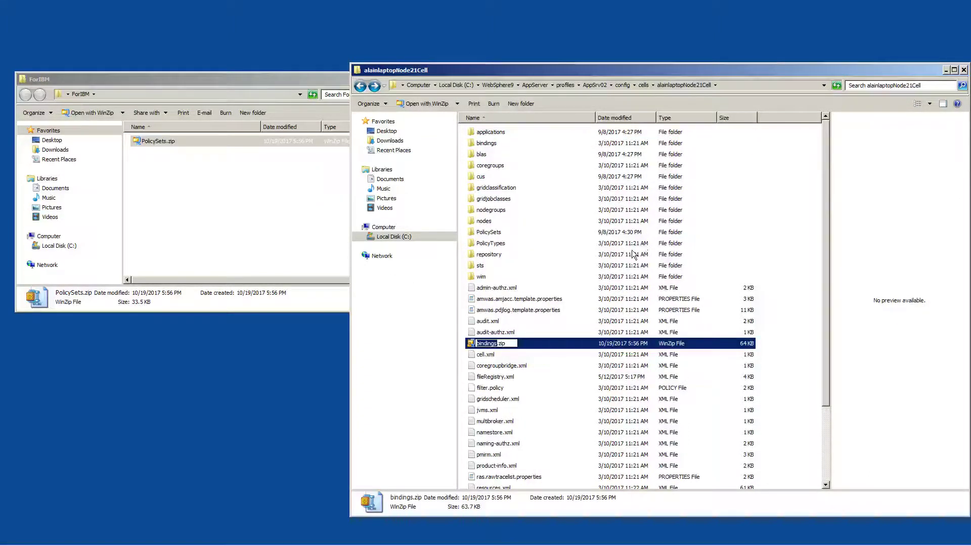
{"action": "key", "text": "Return"}
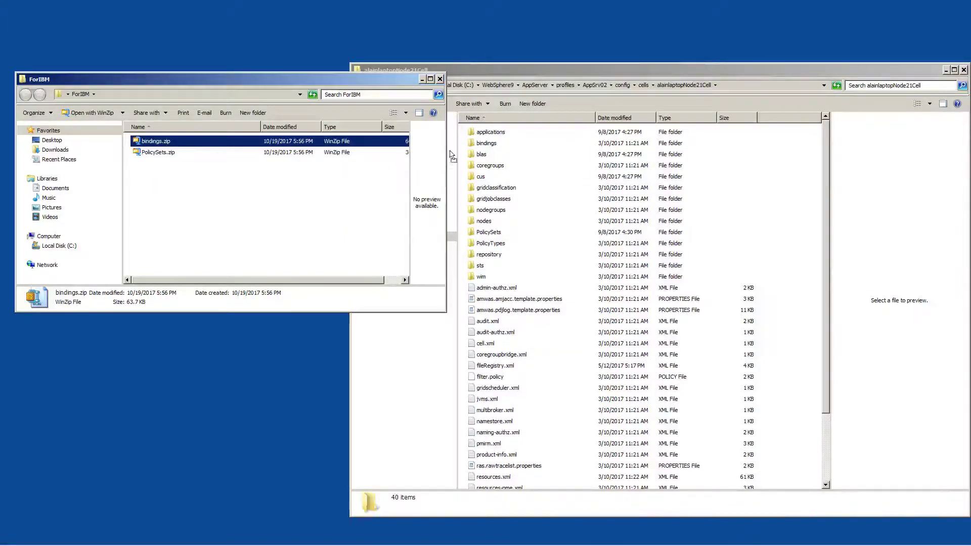
Zip the META-INF folder in applications > JaxWSServicesSamples.ear > deployments > JaxWSServicesSamples.
{"action": "left_click", "coordinate": [480, 135]}
{"action": "double_click", "coordinate": [481, 135]}
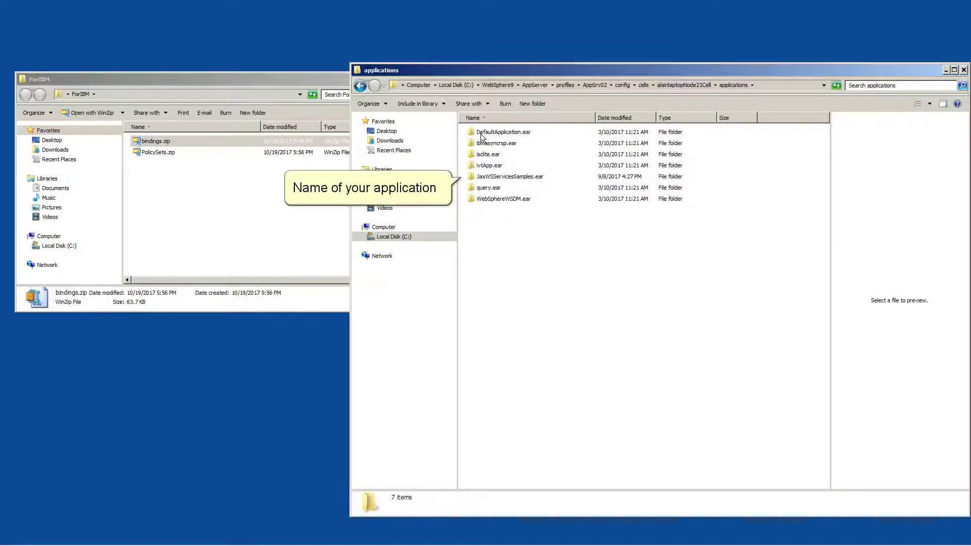
{"action": "left_click", "coordinate": [495, 176]}
{"action": "double_click", "coordinate": [495, 176]}
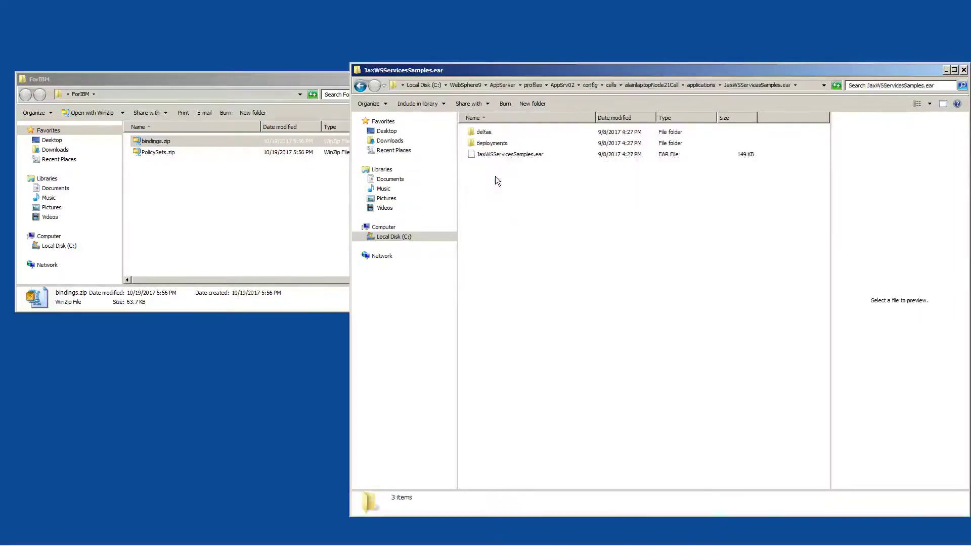
{"action": "double_click", "coordinate": [488, 143]}
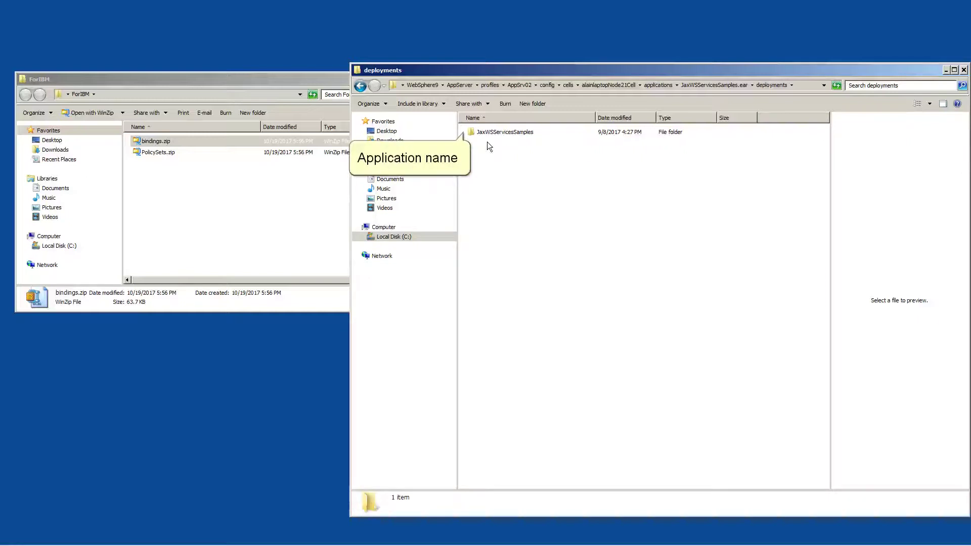
{"action": "double_click", "coordinate": [491, 134]}
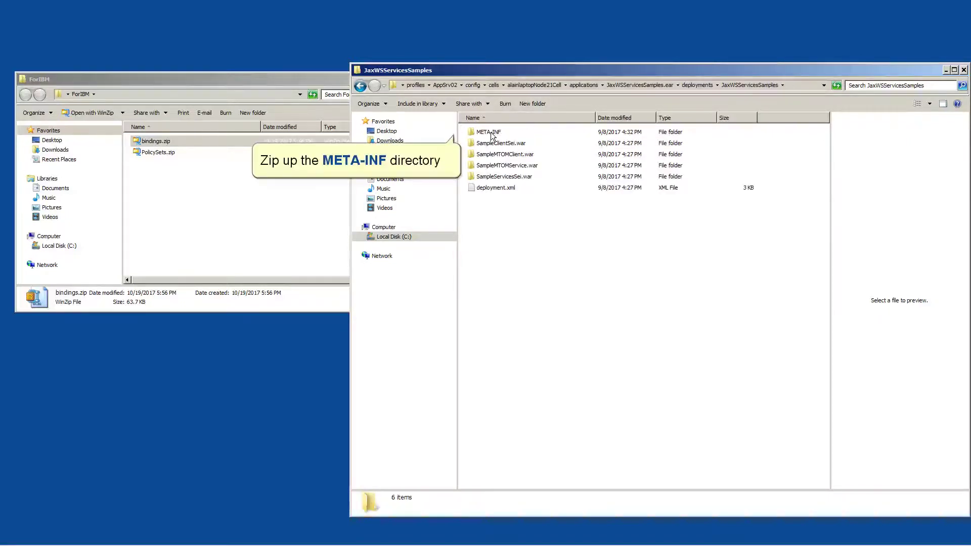
{"action": "right_click", "coordinate": [490, 134]}
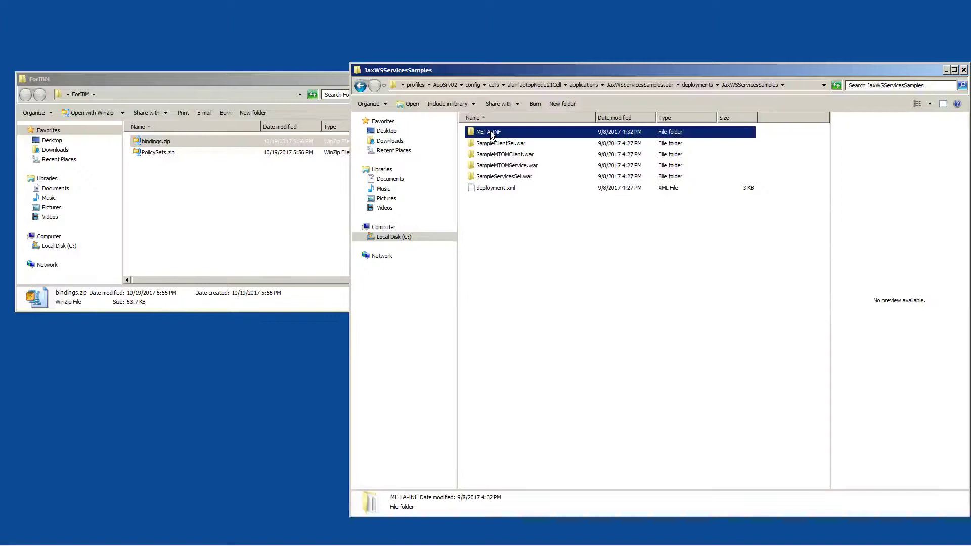
{"action": "left_click", "coordinate": [637, 232]}
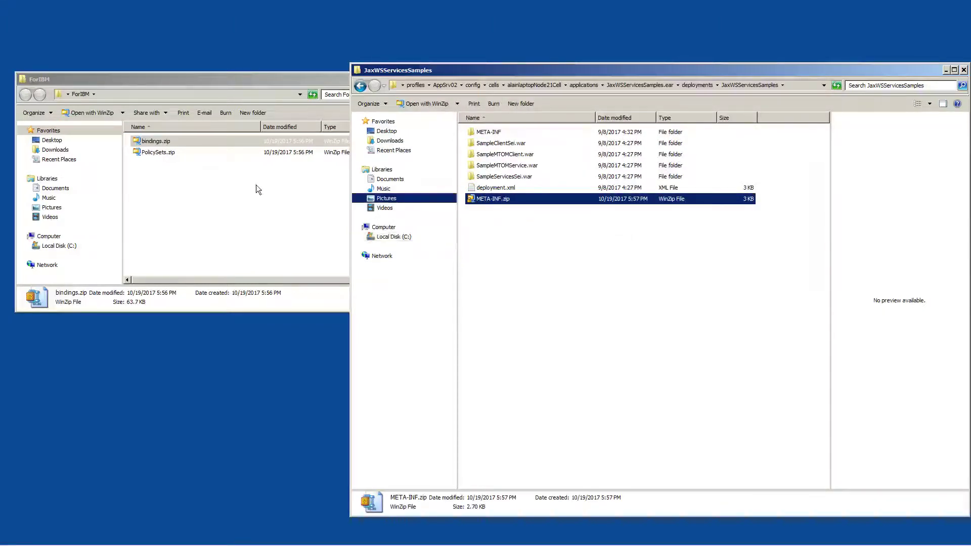
Copy META-INF.zip to ForIBM, select the whole WS-Security trace specification, and close MustGather.
{"action": "left_click_drag", "start_coordinate": [145, 175], "coordinate": [145, 175]}
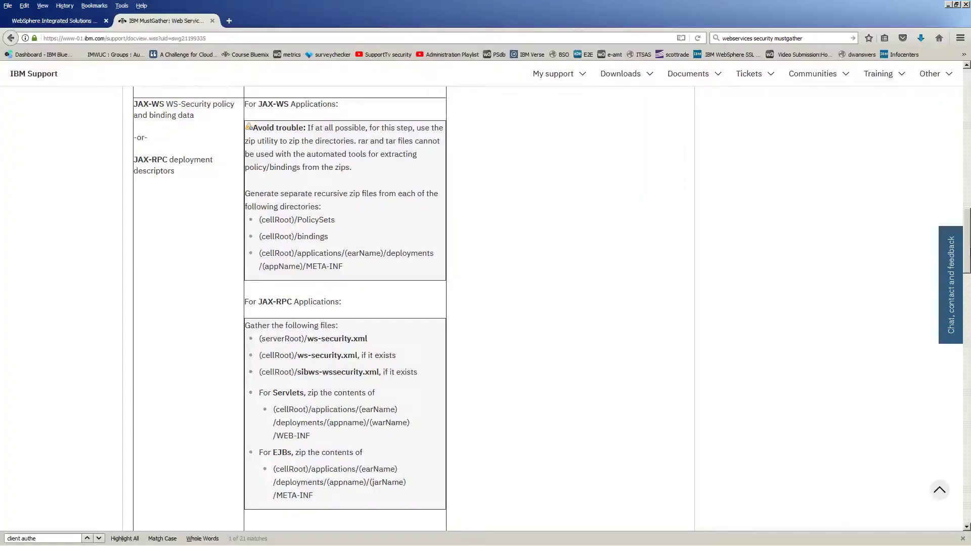
{"action": "left_click_drag", "start_coordinate": [967, 239], "coordinate": [969, 357]}
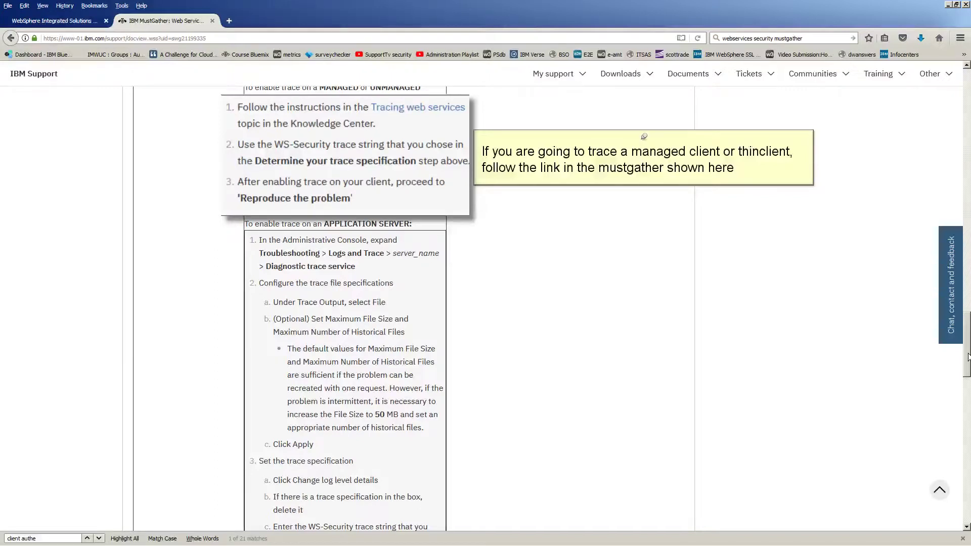
{"action": "left_click_drag", "start_coordinate": [968, 356], "coordinate": [969, 376]}
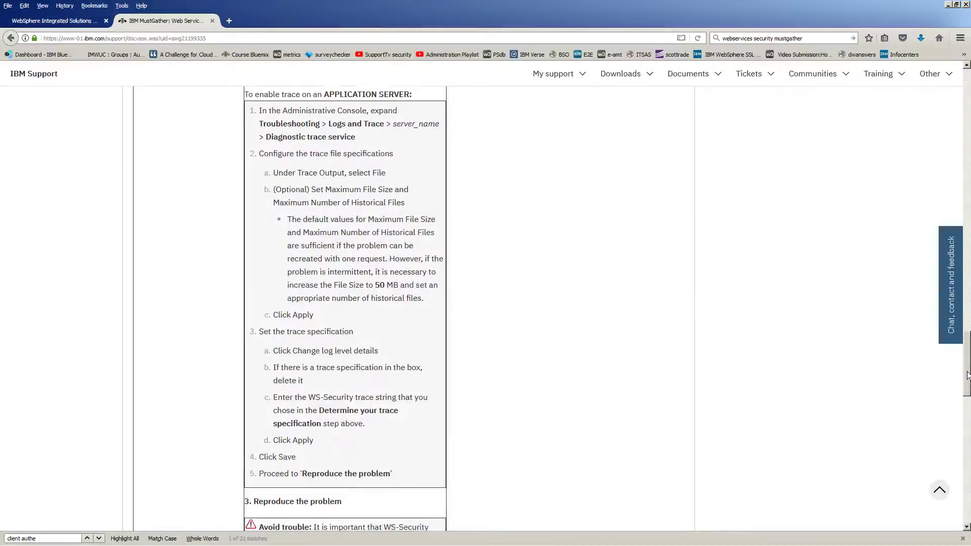
{"action": "left_click_drag", "start_coordinate": [968, 376], "coordinate": [967, 433]}
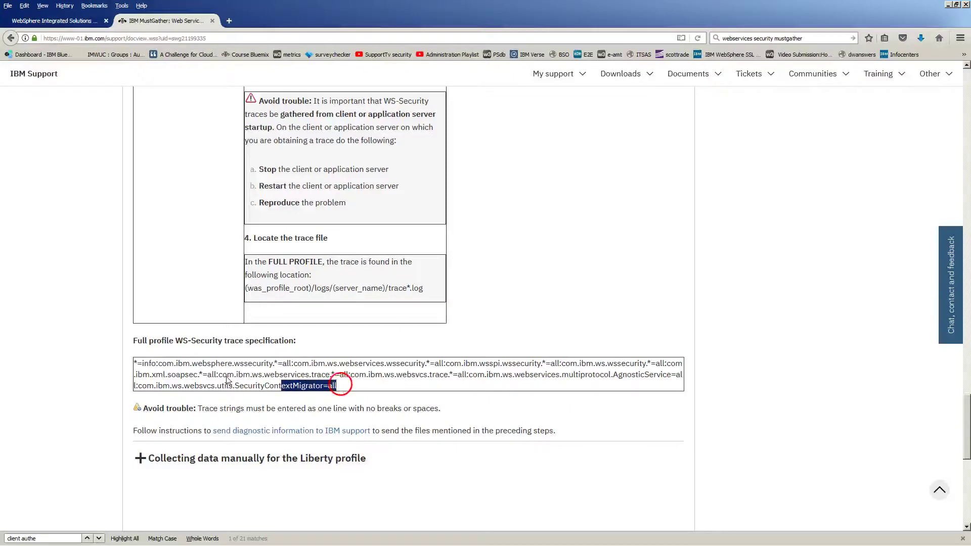
{"action": "left_click_drag", "start_coordinate": [341, 386], "coordinate": [135, 364]}
{"action": "key", "text": "ctrl+c"}
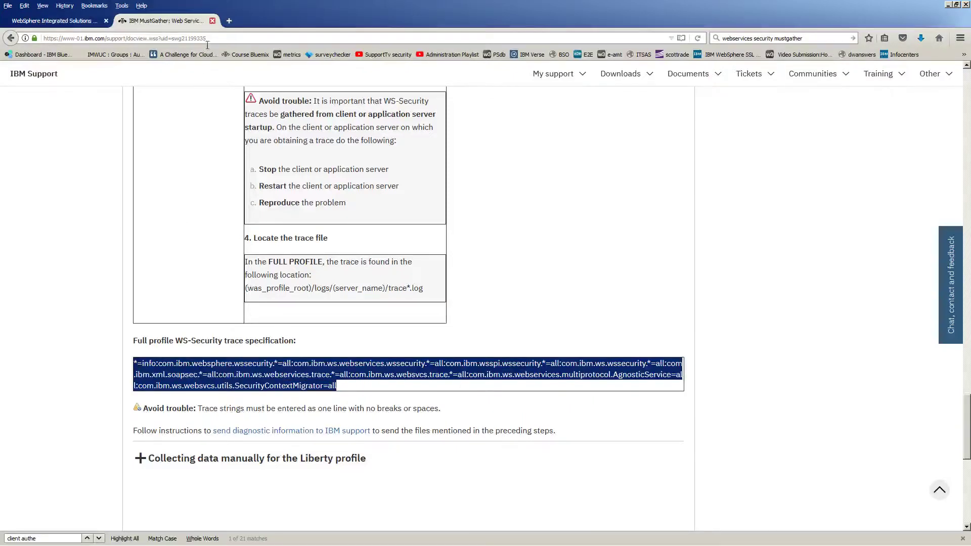
{"action": "left_click", "coordinate": [210, 22]}
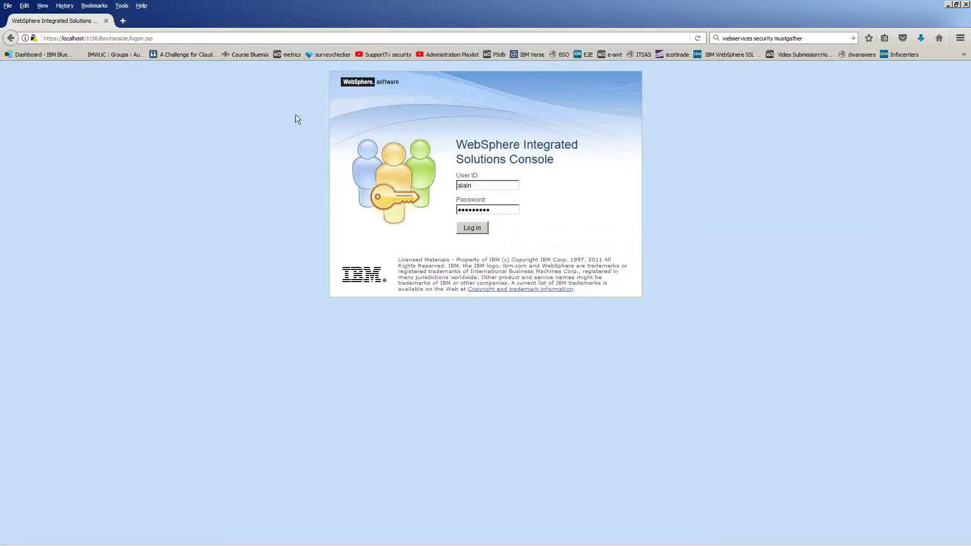
Sign in, then go to Troubleshooting > Logs and trace > server1 > Diagnostic Trace.
{"action": "left_click", "coordinate": [473, 227]}
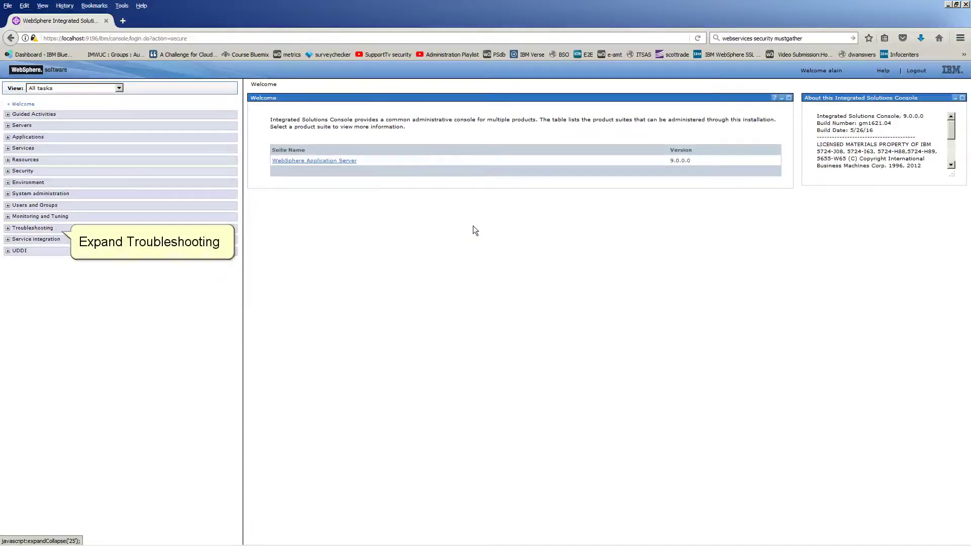
{"action": "left_click", "coordinate": [8, 228]}
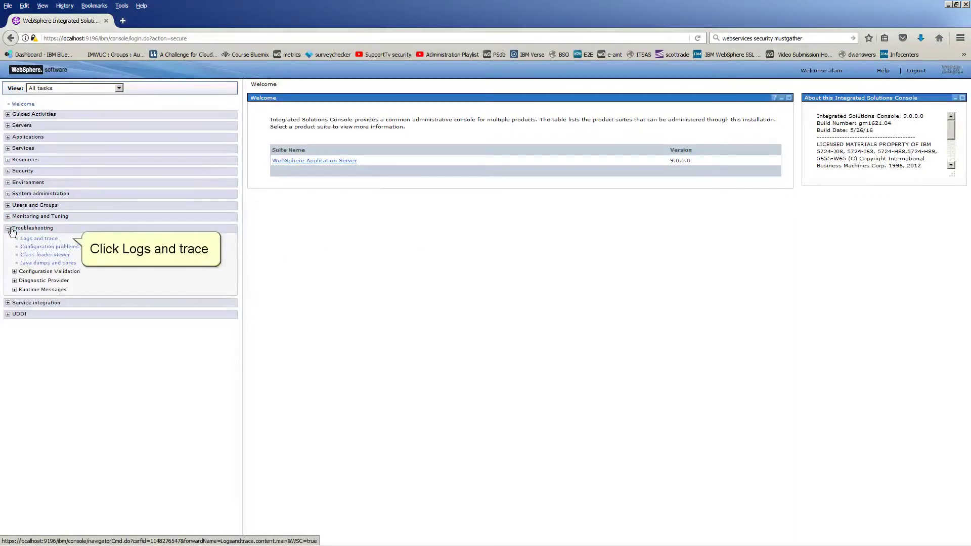
{"action": "left_click", "coordinate": [35, 239]}
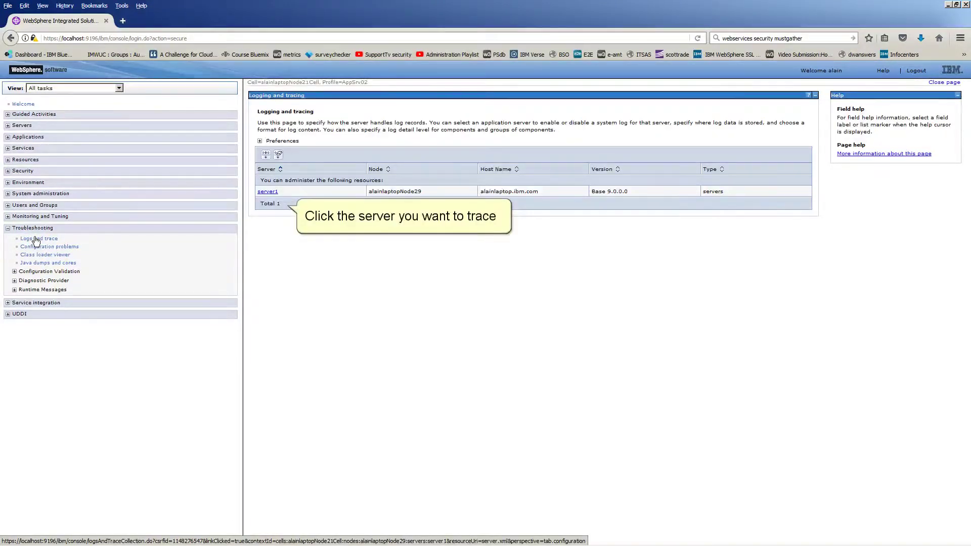
{"action": "left_click", "coordinate": [268, 192]}
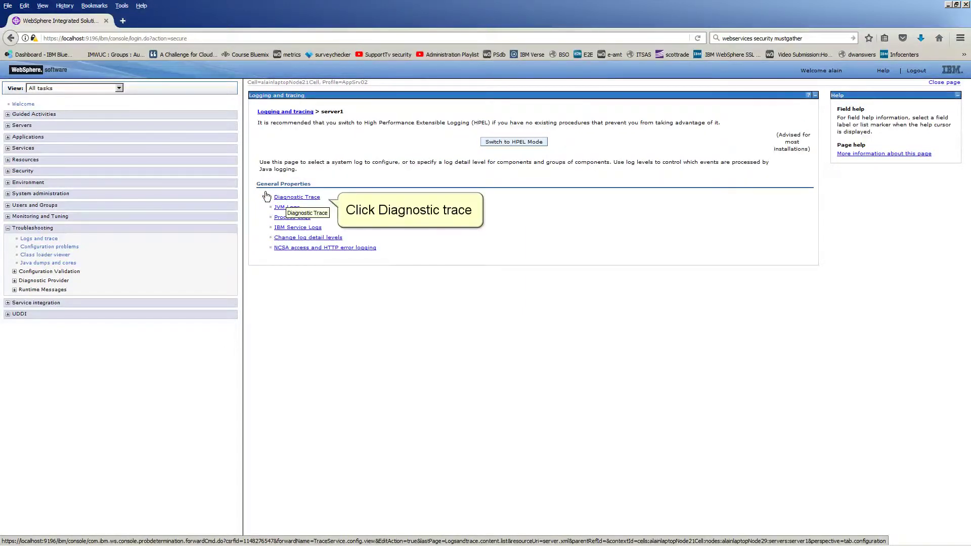
{"action": "left_click", "coordinate": [282, 197]}
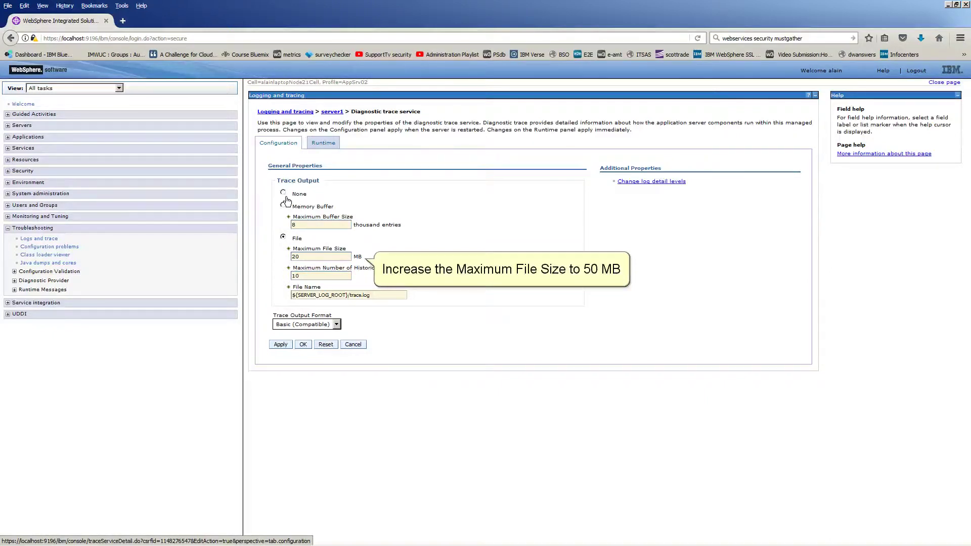
Change the trace Maximum File Size to 50 MB, keeping 10 historical files, and apply.
{"action": "double_click", "coordinate": [302, 256]}
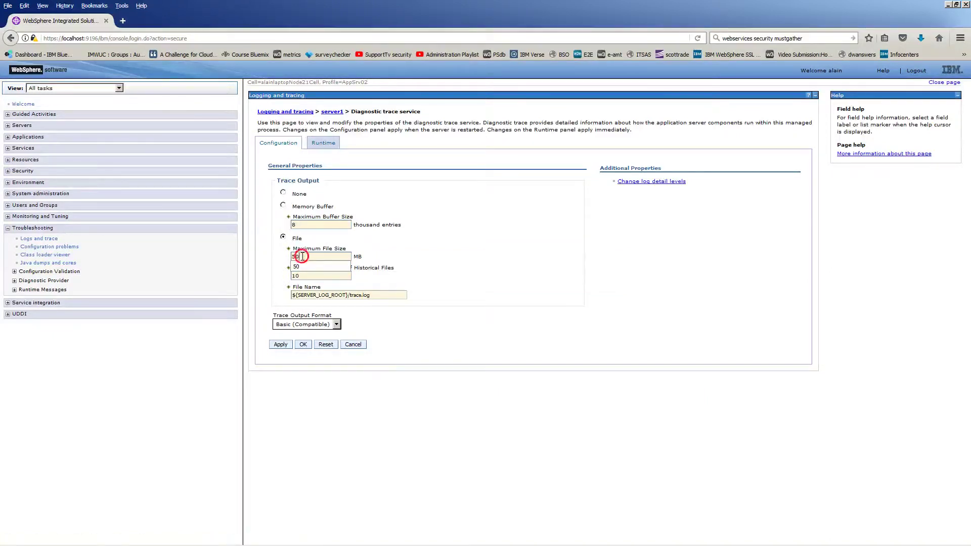
{"action": "type", "text": "50"}
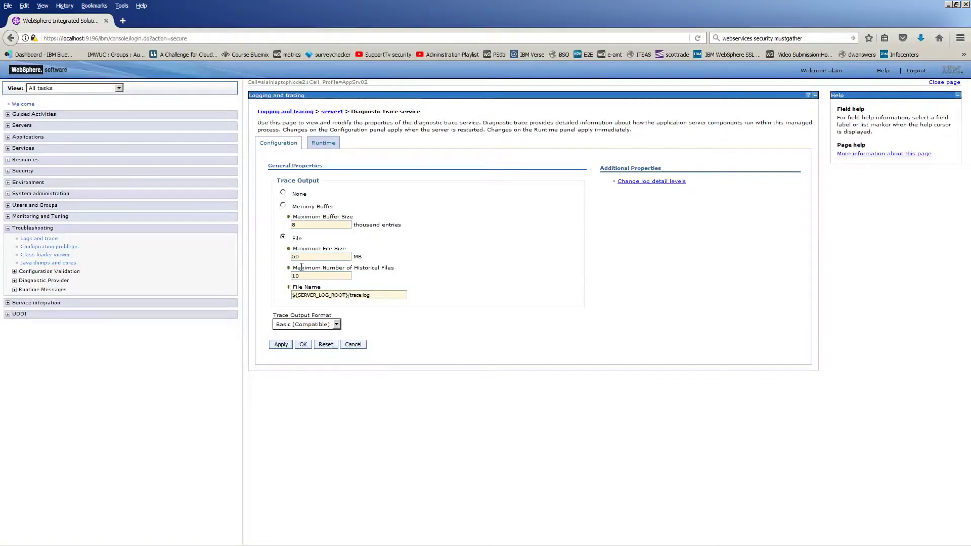
{"action": "left_click", "coordinate": [282, 344]}
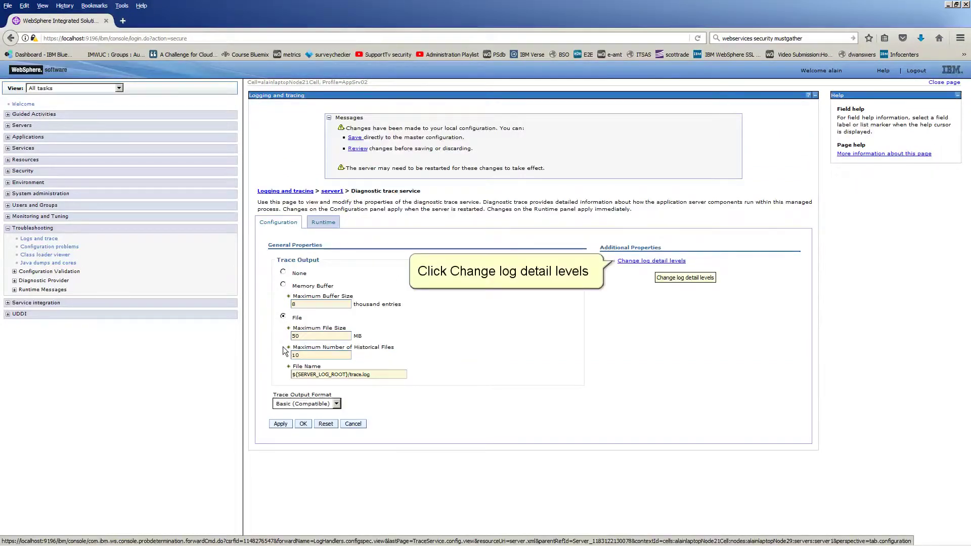
Replace server1's *=info: log detail level with the WS-Security trace string and save.
{"action": "left_click", "coordinate": [652, 261]}
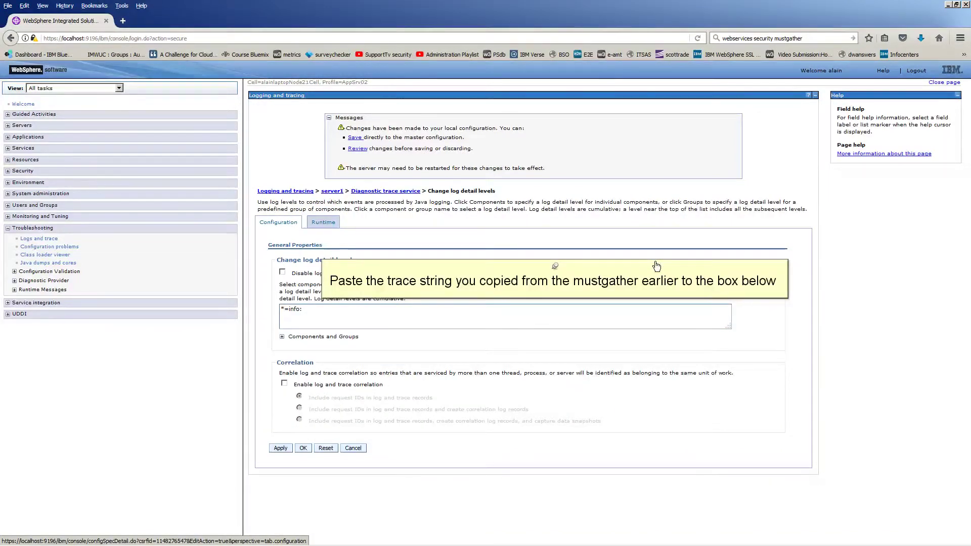
{"action": "left_click", "coordinate": [278, 310]}
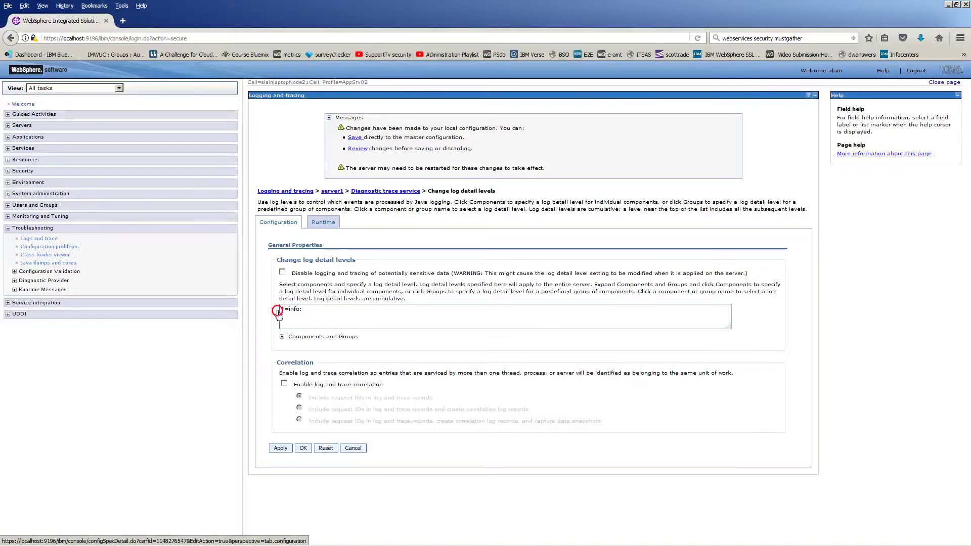
{"action": "left_click_drag", "start_coordinate": [279, 311], "coordinate": [255, 306]}
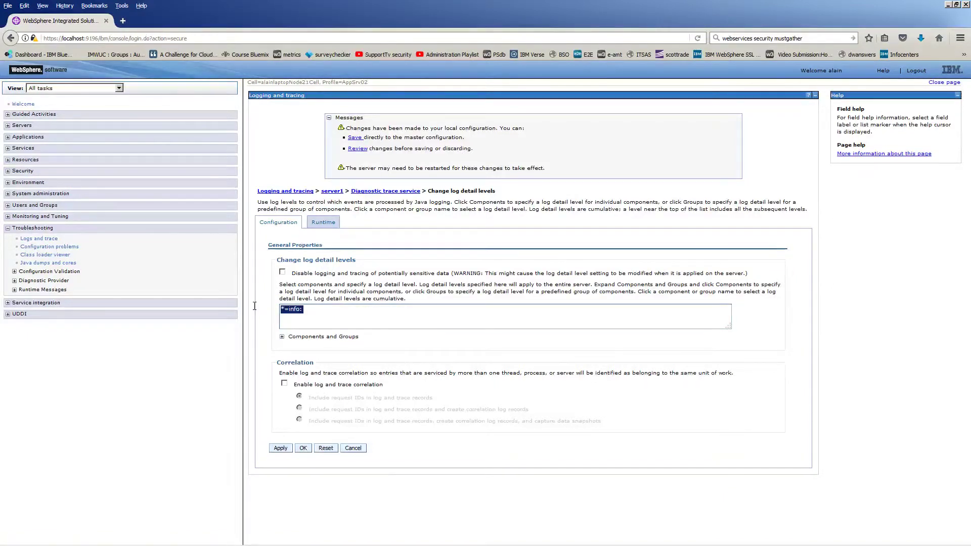
{"action": "key", "text": "ctrl+v"}
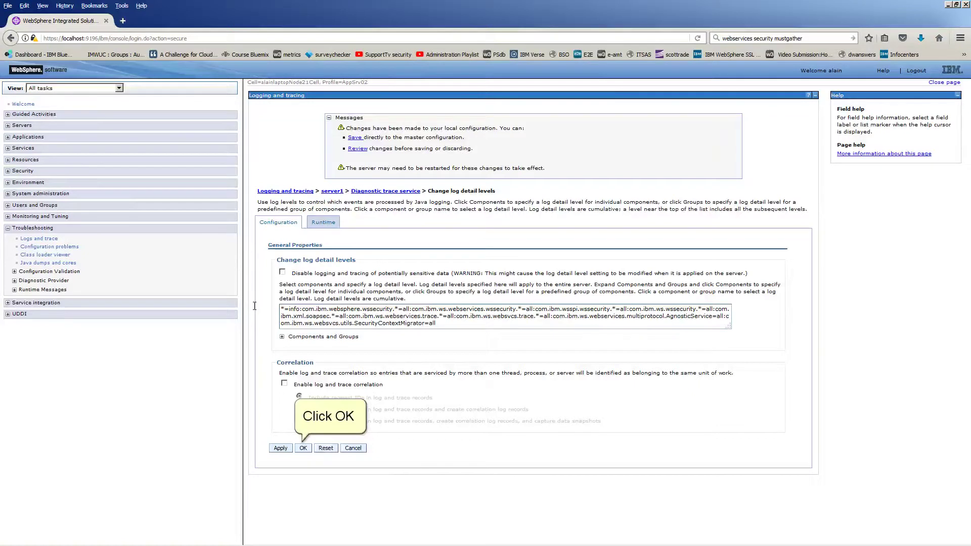
{"action": "left_click", "coordinate": [303, 448]}
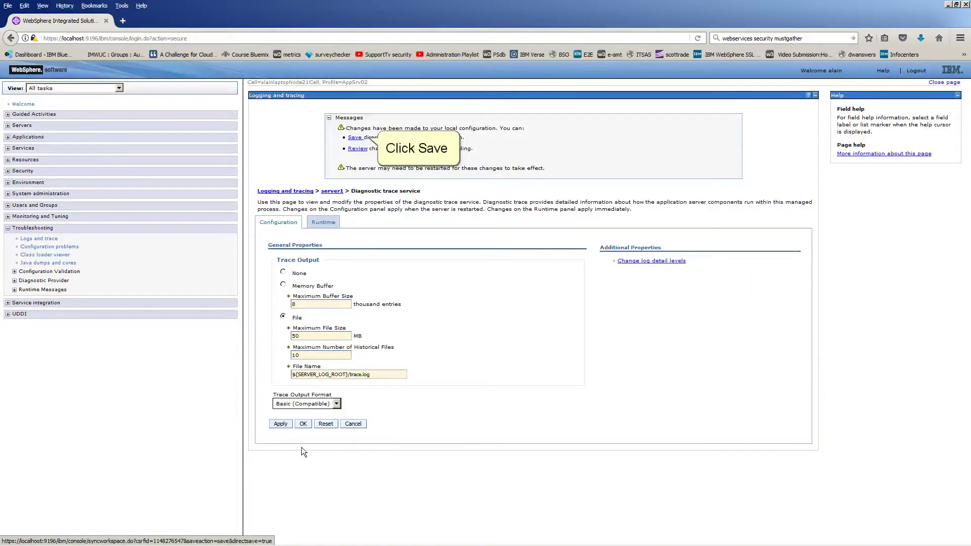
{"action": "left_click", "coordinate": [354, 139]}
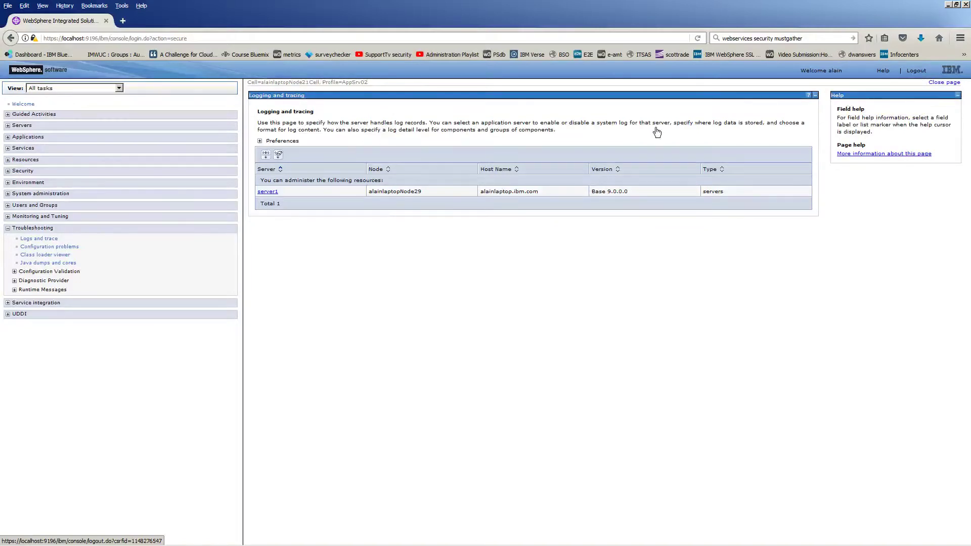
Log out of the WebSphere administrative console.
{"action": "left_click", "coordinate": [917, 71]}
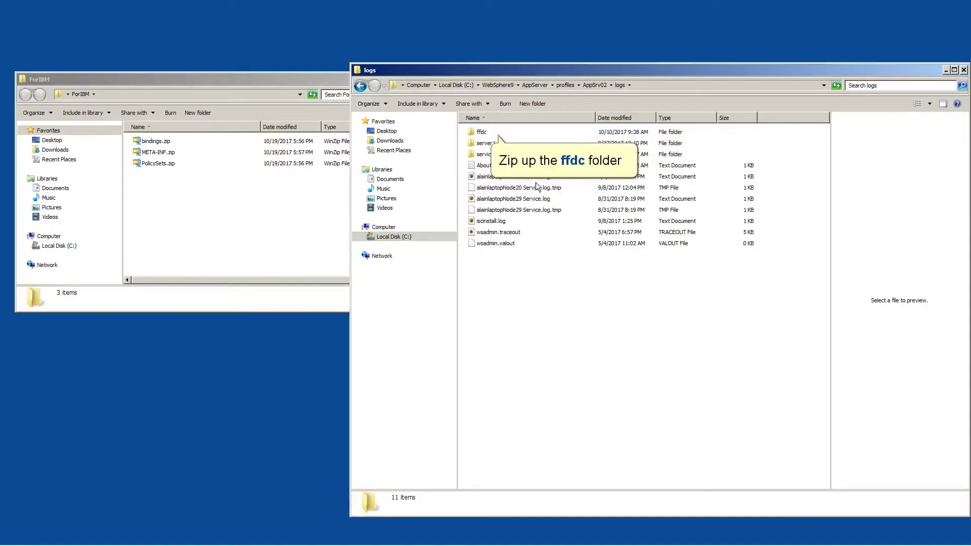
Zip the ffdc folder and move ffdc.zip into the ForIBM folder.
{"action": "right_click", "coordinate": [479, 133]}
{"action": "mouse_move", "coordinate": [499, 224]}
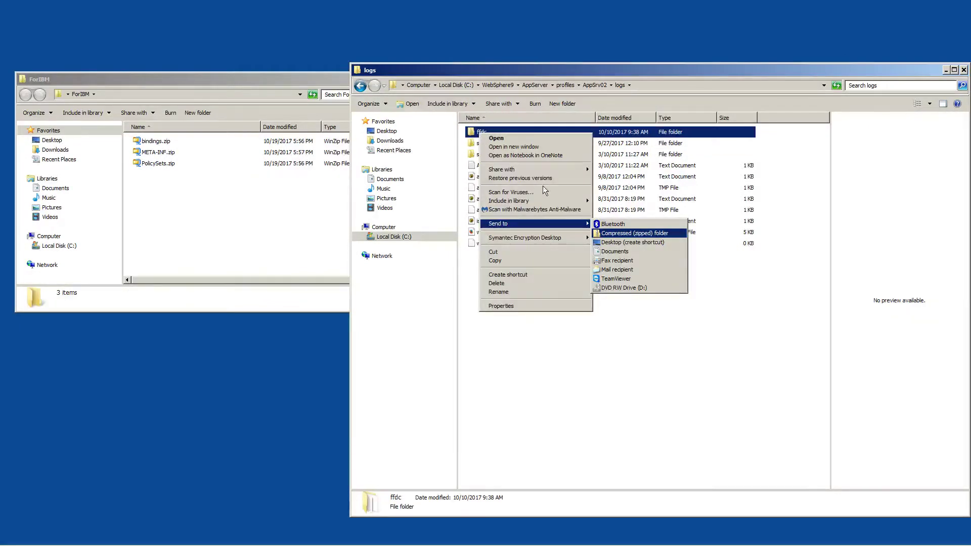
{"action": "left_click", "coordinate": [624, 233]}
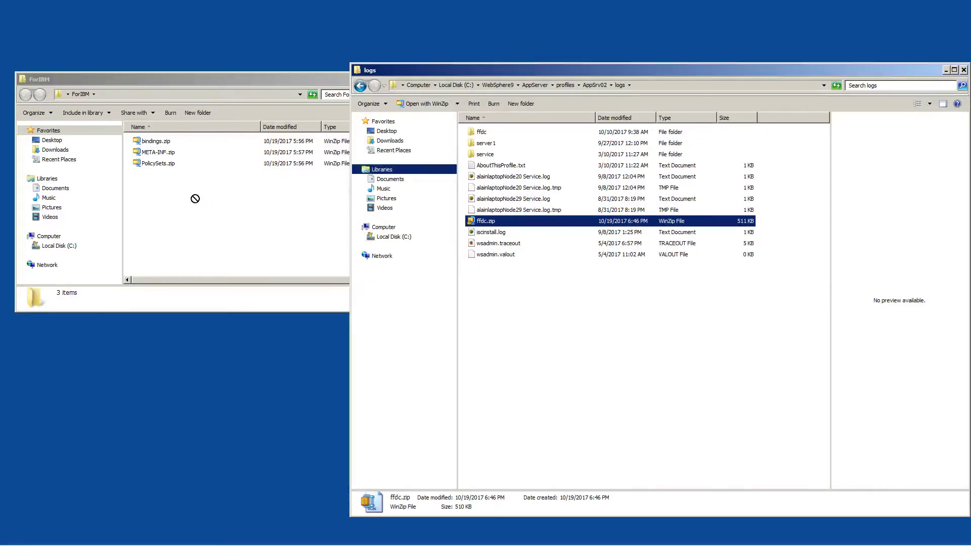
{"action": "left_click_drag", "start_coordinate": [446, 225], "coordinate": [195, 199]}
Zip the server1 folder, keeping the default name server1.zip.
{"action": "left_click", "coordinate": [487, 143]}
{"action": "right_click", "coordinate": [487, 144]}
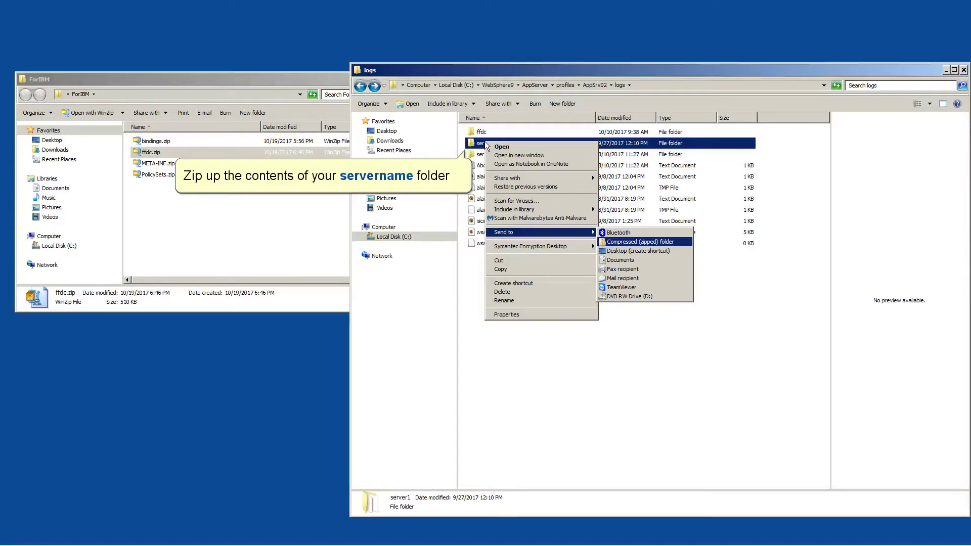
{"action": "left_click", "coordinate": [623, 242]}
{"action": "key", "text": "Return"}
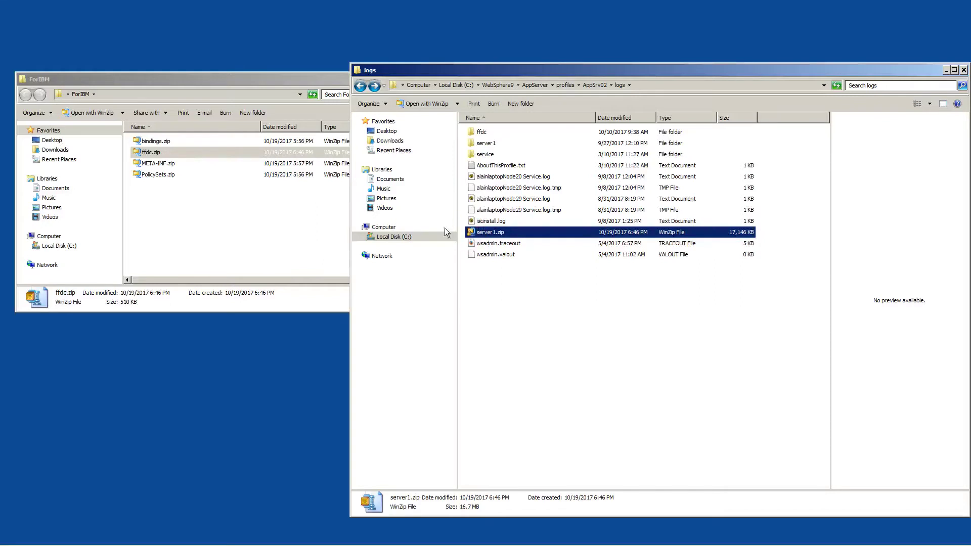
Drag server1.zip from the logs folder into ForIBM, completing the five archives.
{"action": "left_click_drag", "start_coordinate": [371, 222], "coordinate": [168, 196]}
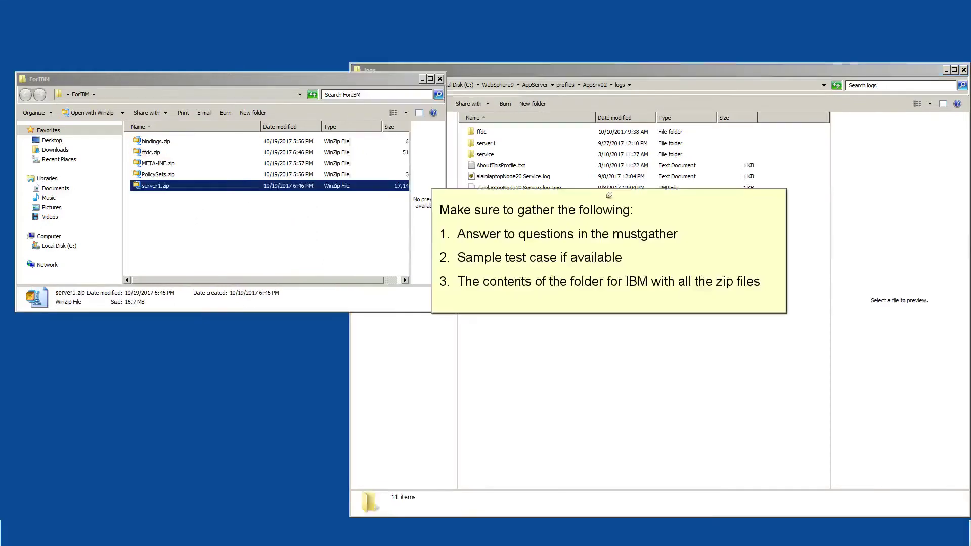